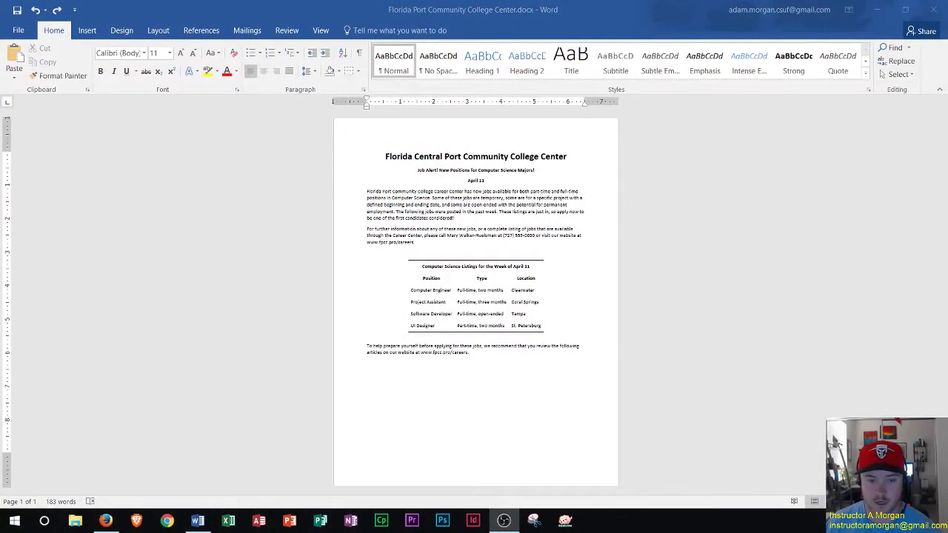
# Step: Zoom in on the Florida Port Community College Center flyer so its text is readable
pyautogui.click(467, 190)
pyautogui.scroll(5, 465, 197)
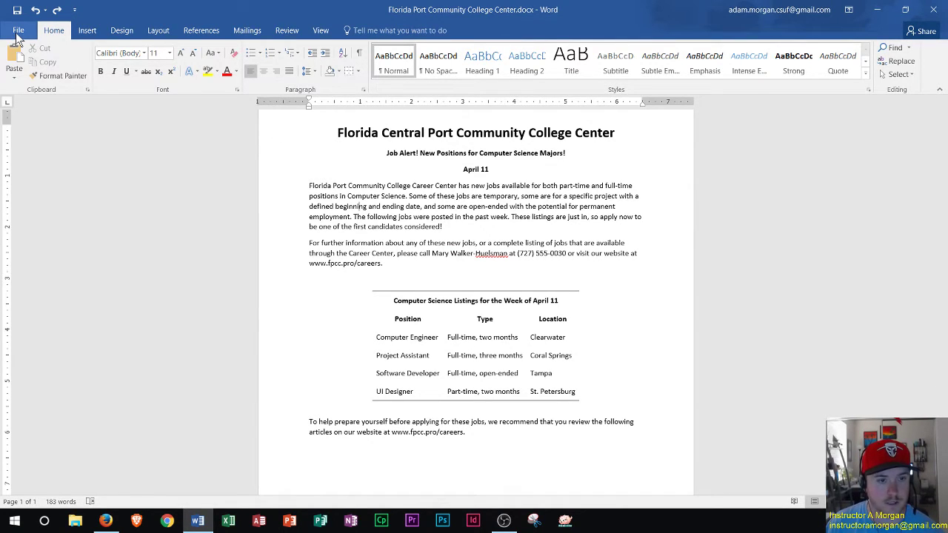
# Step: Open the Present Online option on the File > Share page for the flyer
pyautogui.click(17, 32)
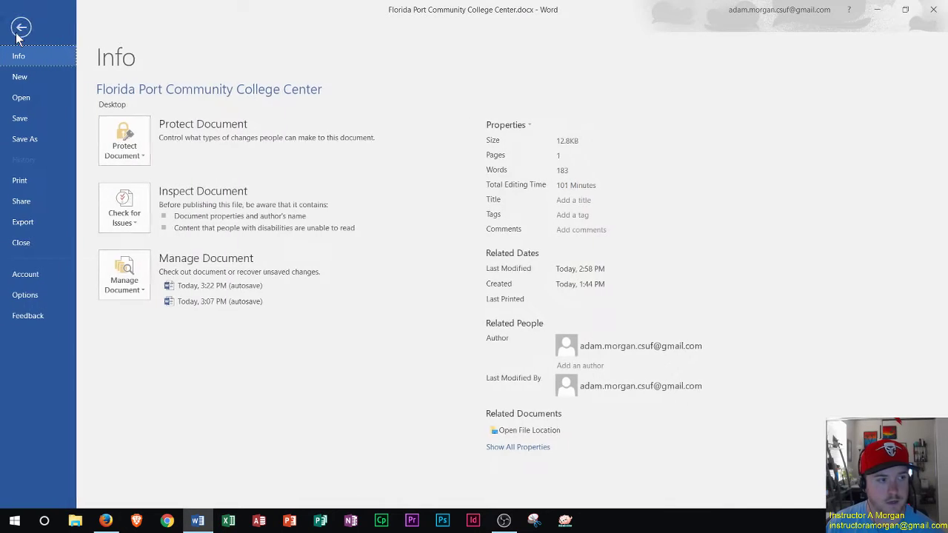
pyautogui.click(29, 206)
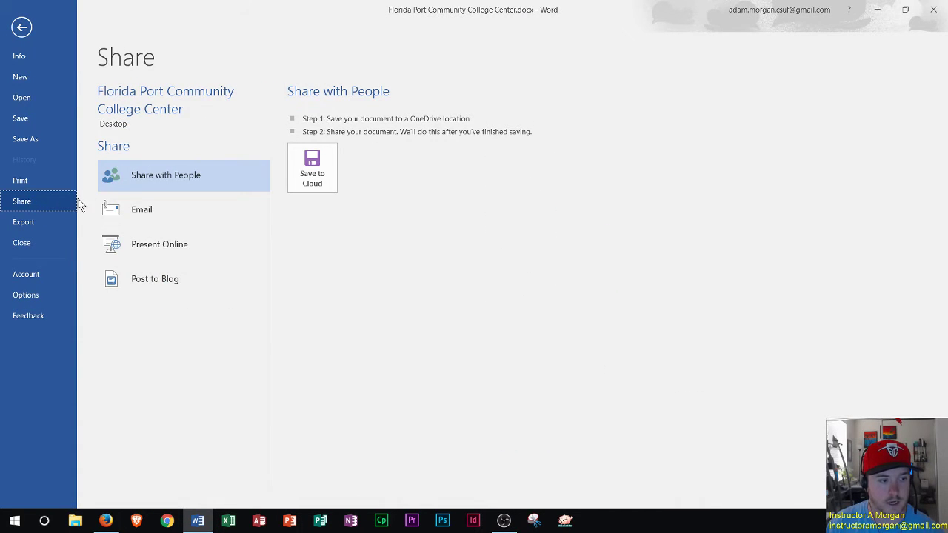
pyautogui.click(174, 250)
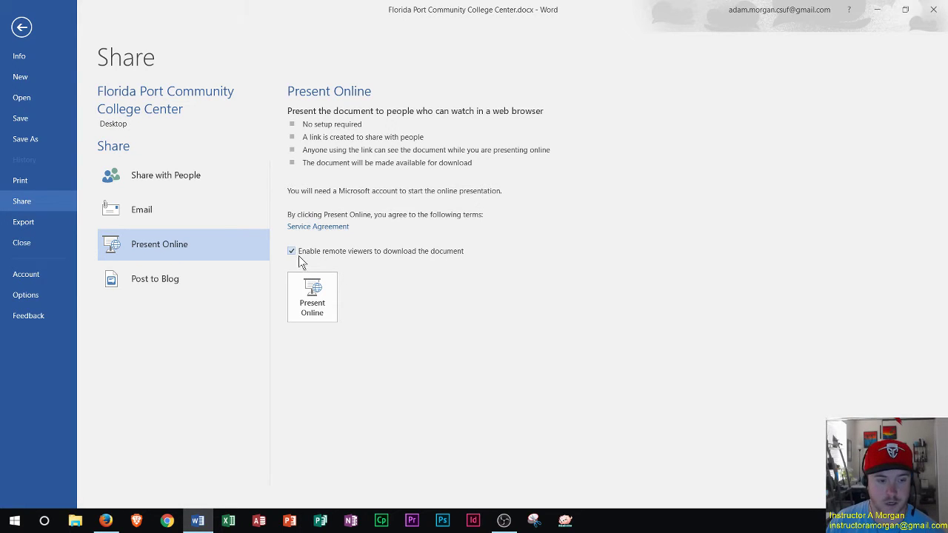
# Step: Launch the Present Online broadcast of the flyer and start the presentation
pyautogui.click(312, 305)
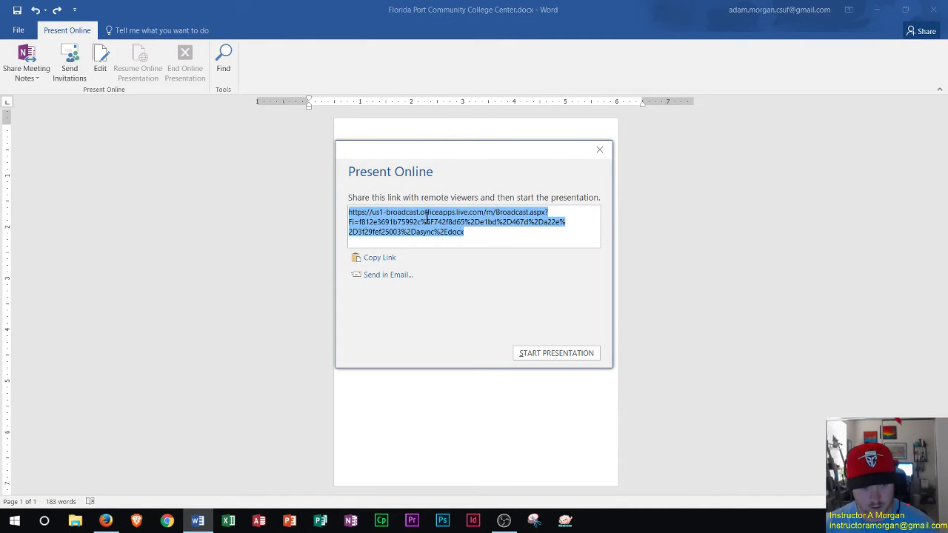
pyautogui.click(545, 353)
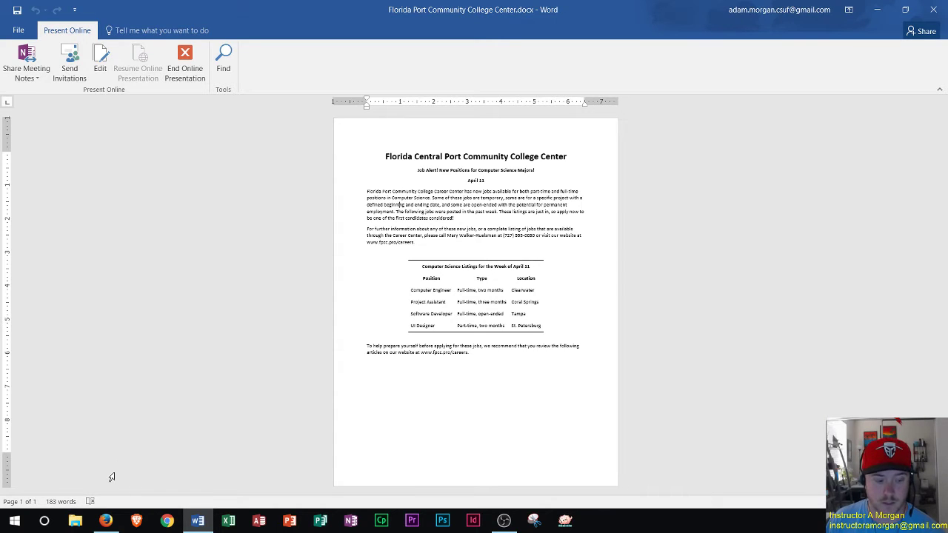
# Step: Launch Firefox and snap Word to the left half of the screen
pyautogui.click(108, 523)
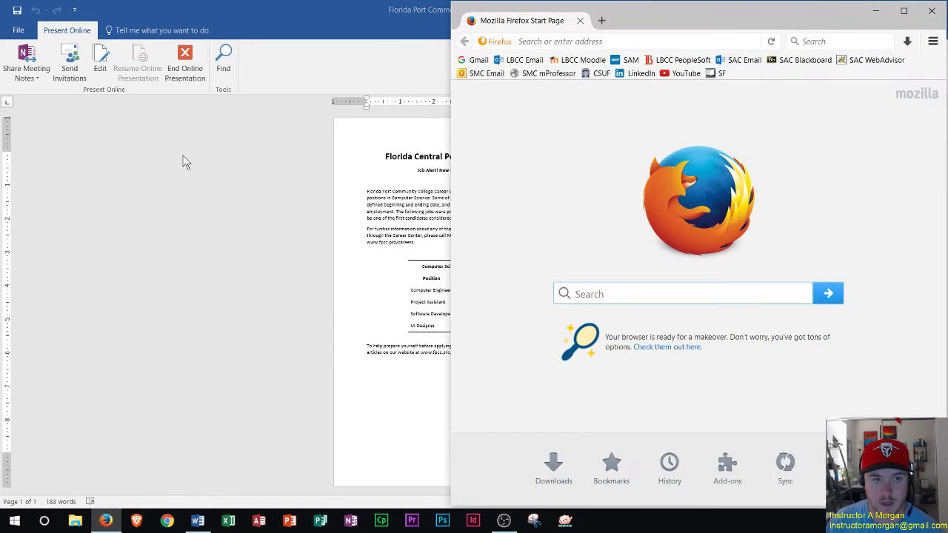
pyautogui.click(314, 4)
pyautogui.click(908, 7)
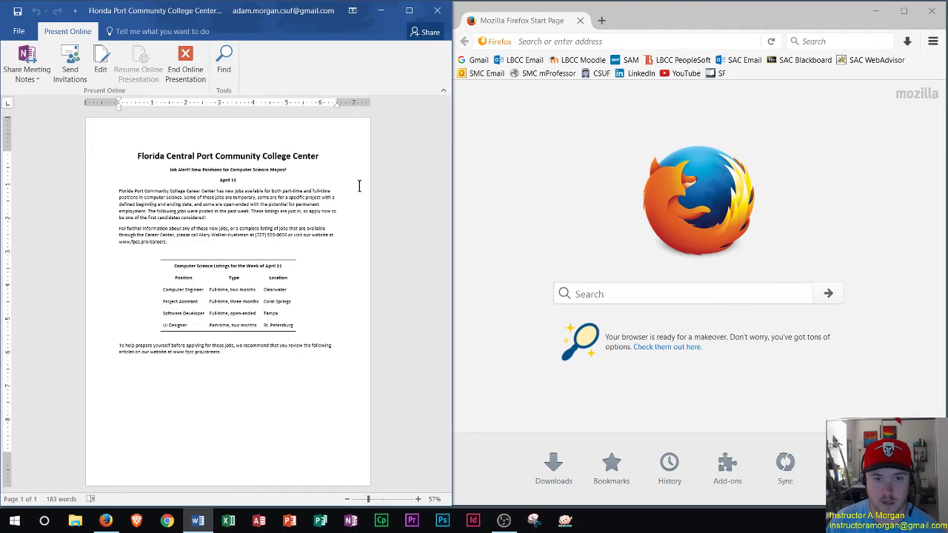
# Step: Paste the presentation link into Firefox's address bar and load it
pyautogui.click(563, 138)
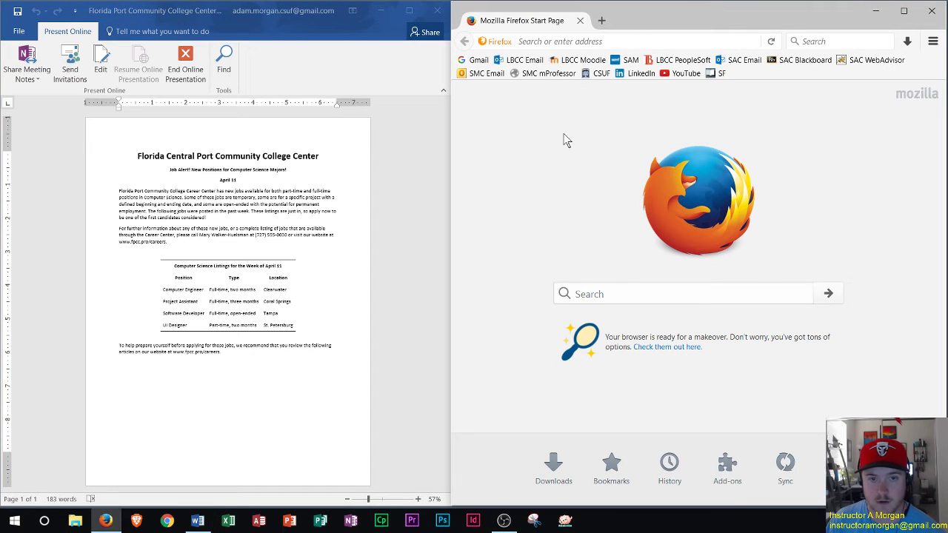
pyautogui.click(575, 41)
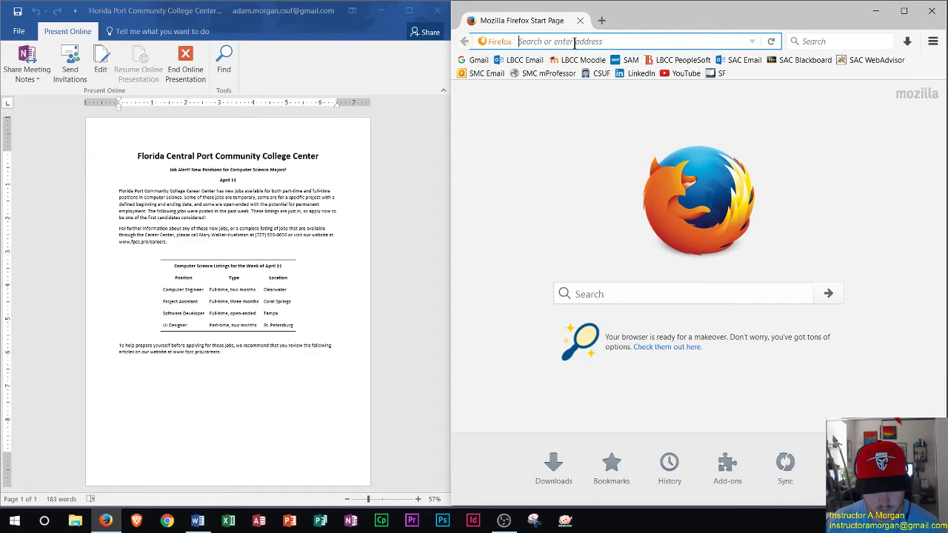
pyautogui.hotkey('ctrl', 'v')
pyautogui.press('Return')
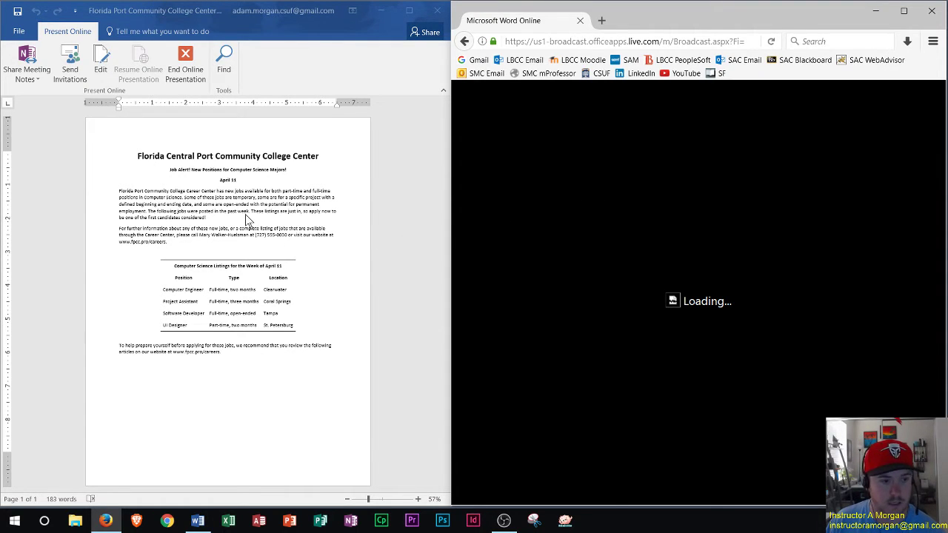
# Step: In Word, open and close the Share Meeting Notes dropdown while the viewer page loads
pyautogui.click(210, 200)
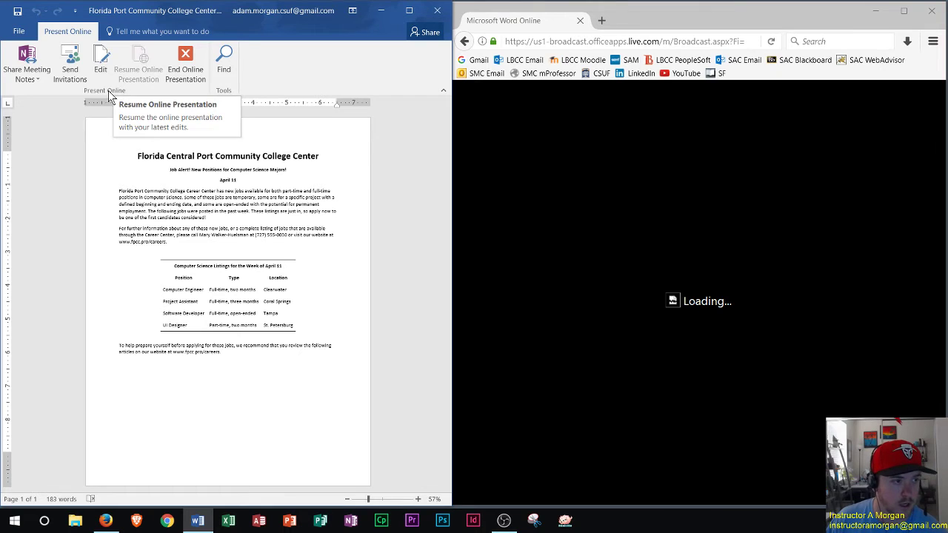
pyautogui.click(29, 80)
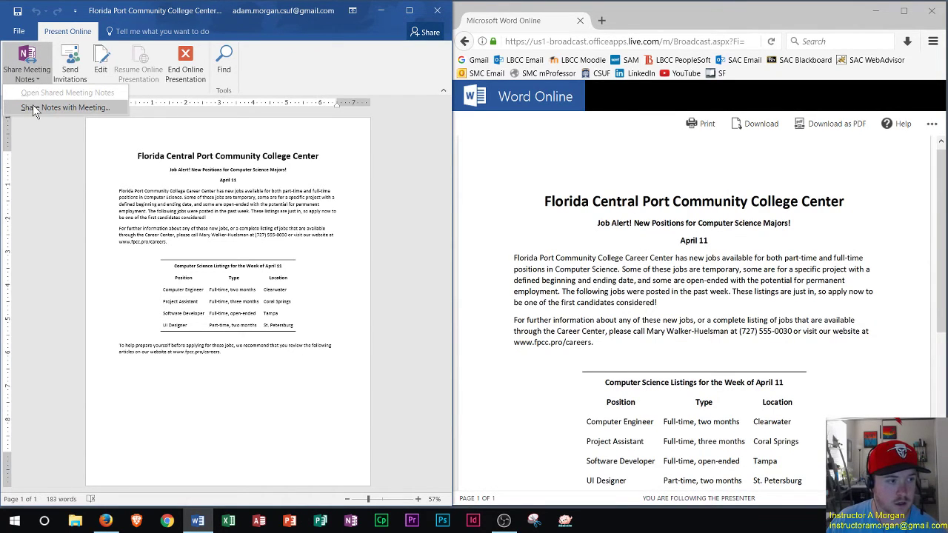
pyautogui.click(51, 159)
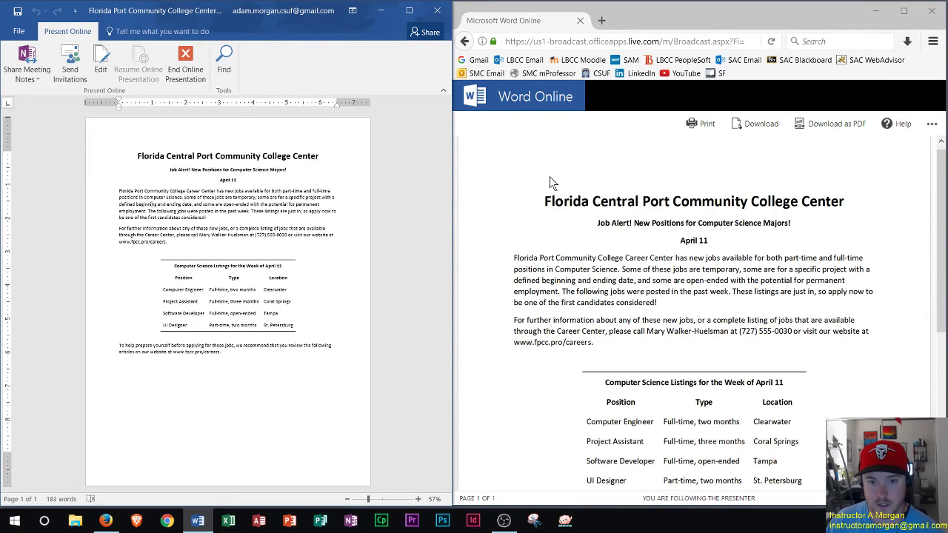
pyautogui.tripleClick(705, 198)
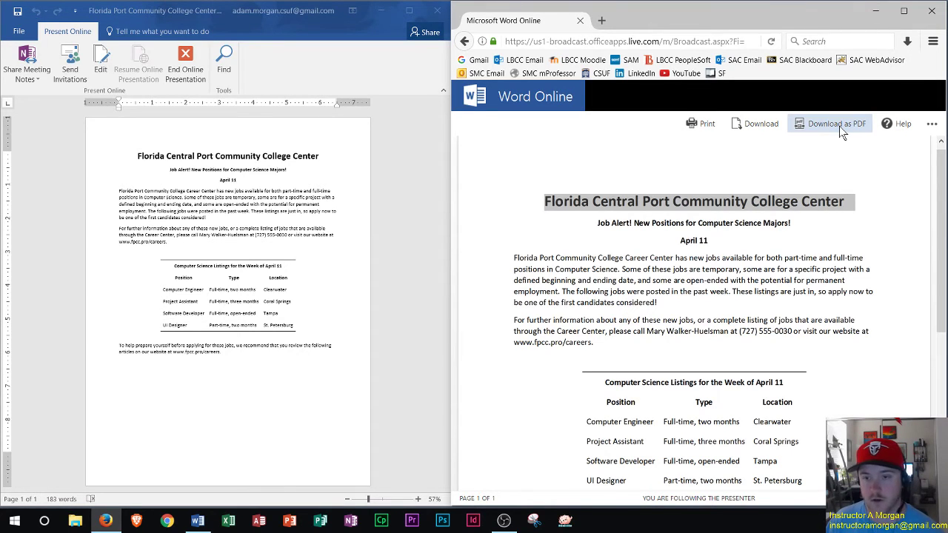
pyautogui.click(932, 125)
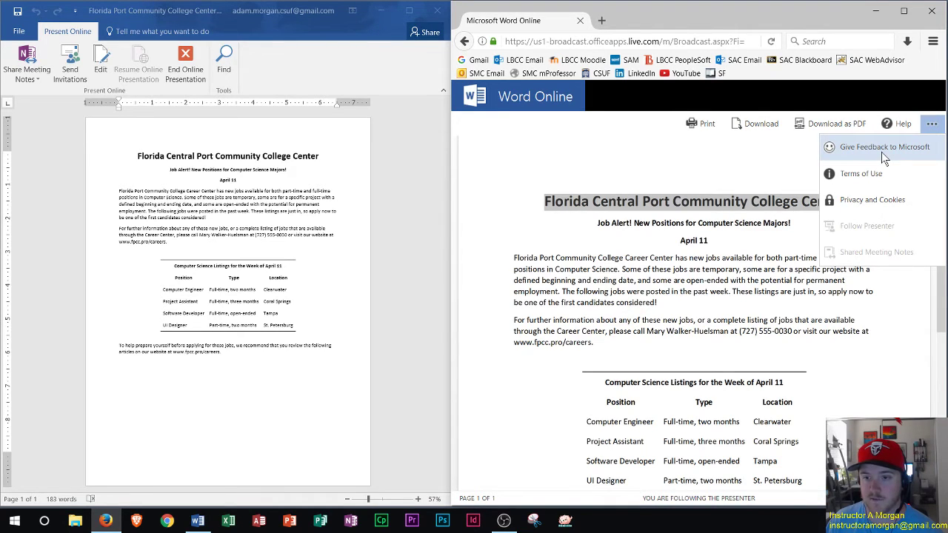
pyautogui.click(618, 204)
pyautogui.click(188, 207)
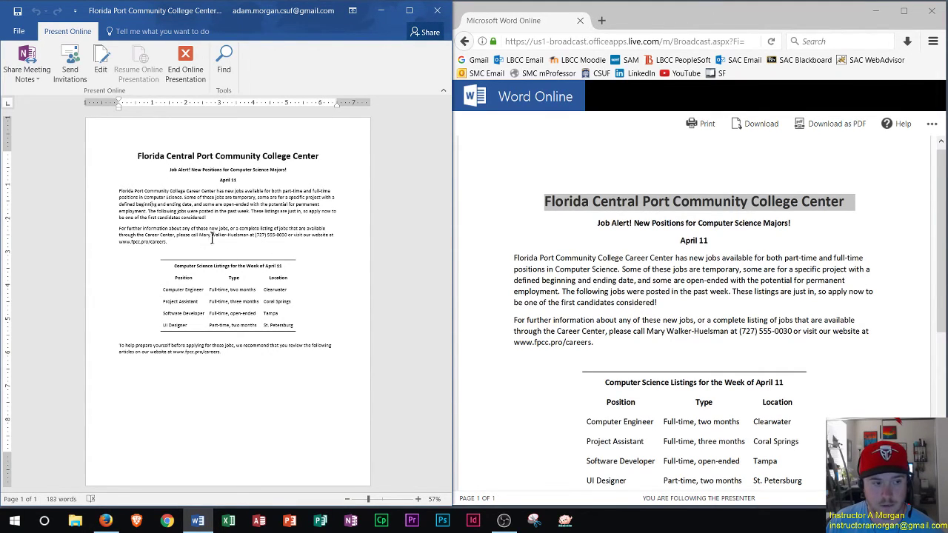
pyautogui.moveTo(225, 353); pyautogui.dragTo(125, 107)
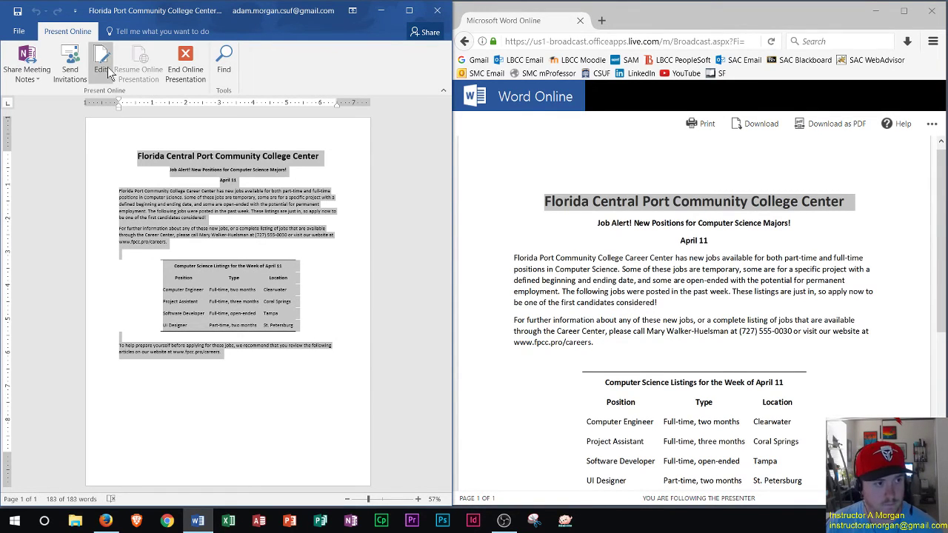
pyautogui.click(155, 172)
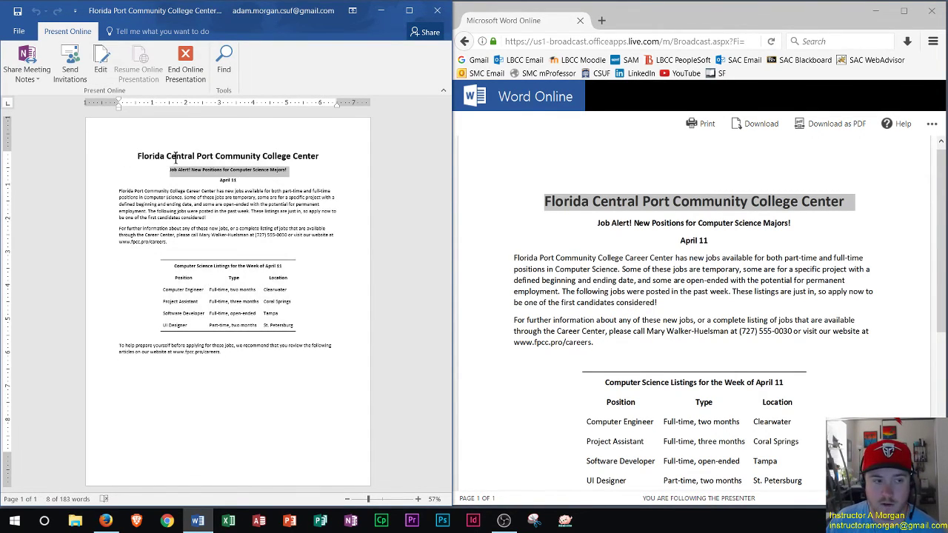
pyautogui.click(180, 156)
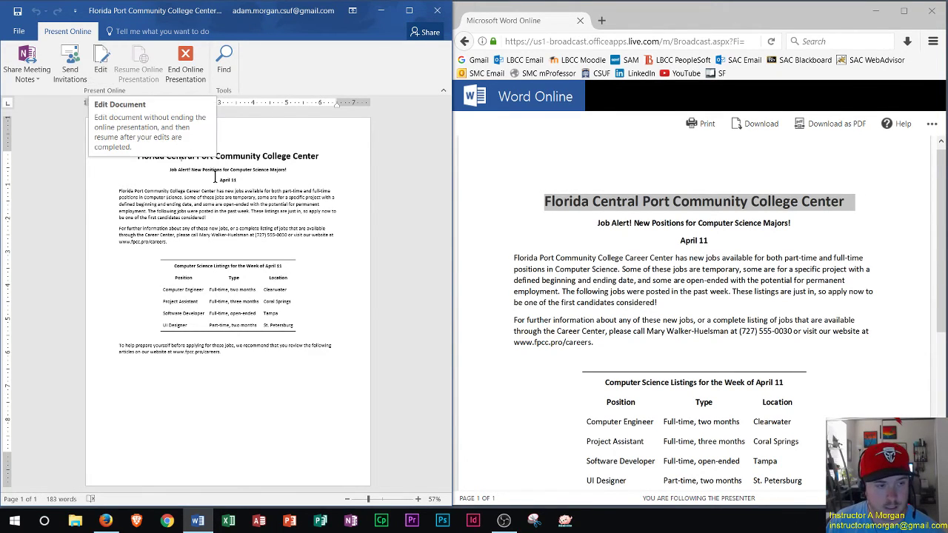
# Step: Pause the presentation and insert 'South' so the title reads 'Florida South Central Port Community College Center'
pyautogui.click(107, 70)
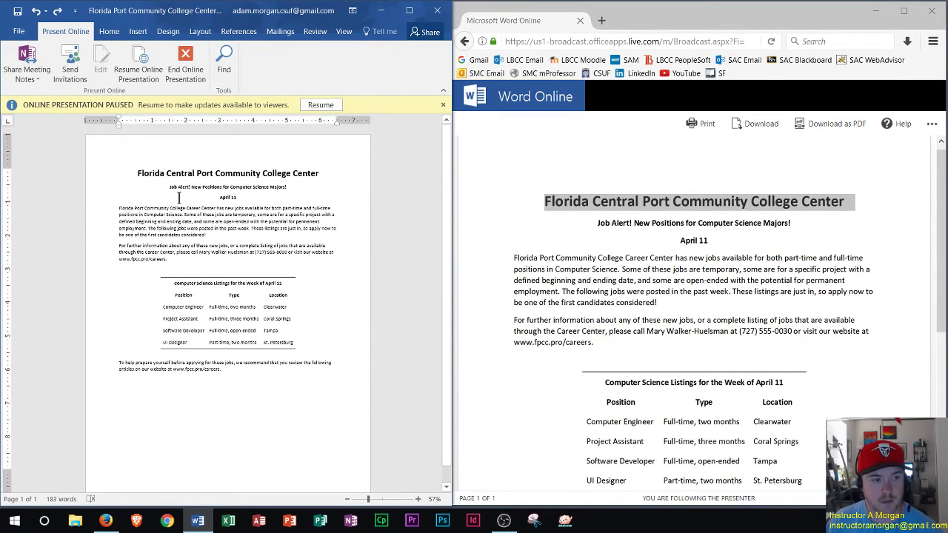
pyautogui.click(168, 173)
pyautogui.write('South')
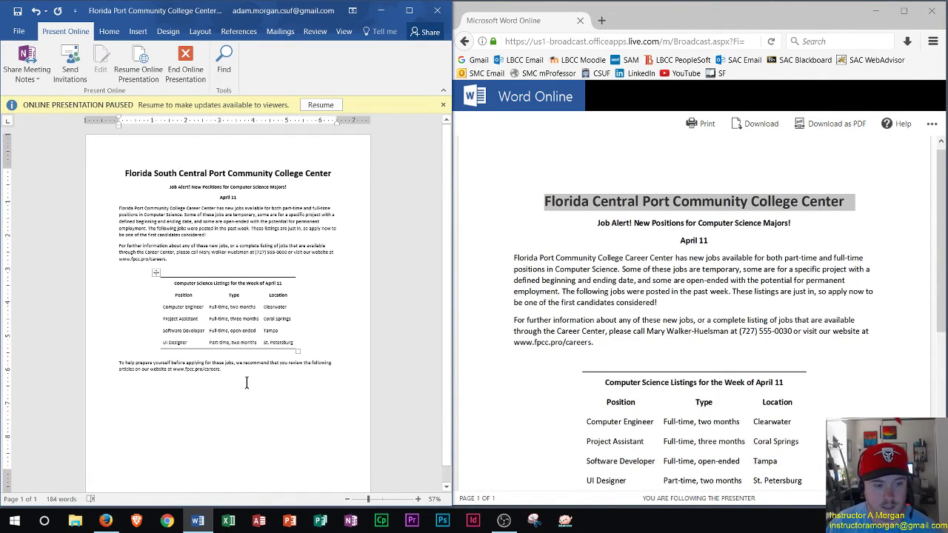
# Step: Paste two more copies of the flyer below the text for three pages, then resume
pyautogui.moveTo(239, 377); pyautogui.dragTo(69, 97)
pyautogui.hotkey('ctrl', 'c')
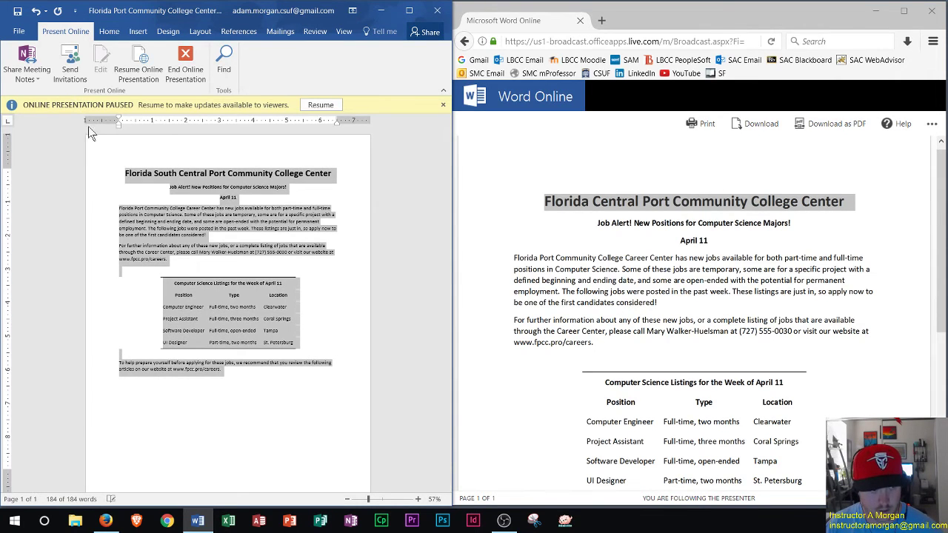
pyautogui.click(160, 385)
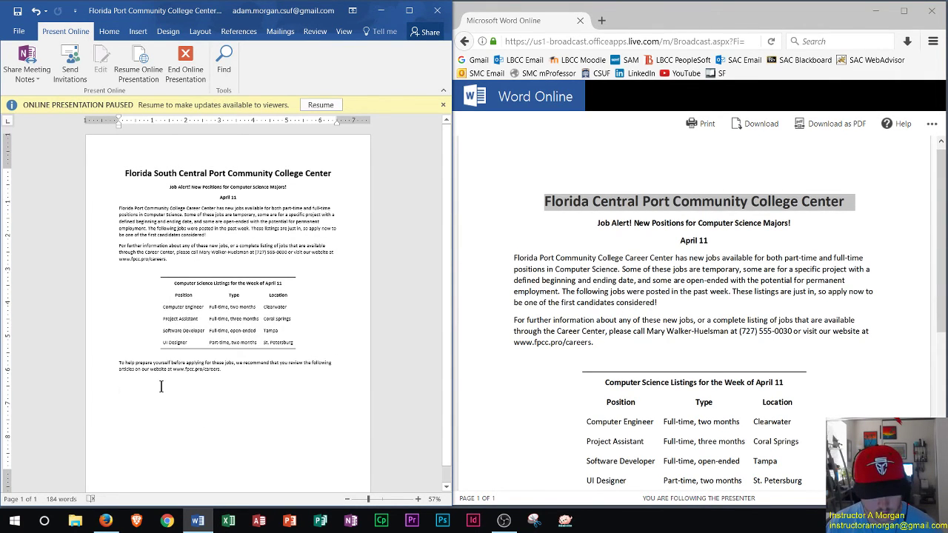
pyautogui.hotkey('ctrl', 'v')
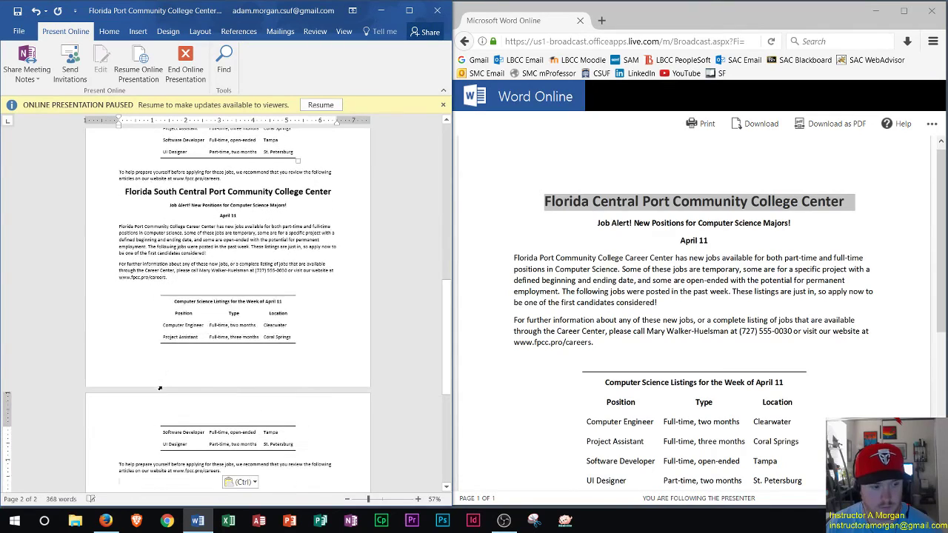
pyautogui.hotkey('ctrl', 'v')
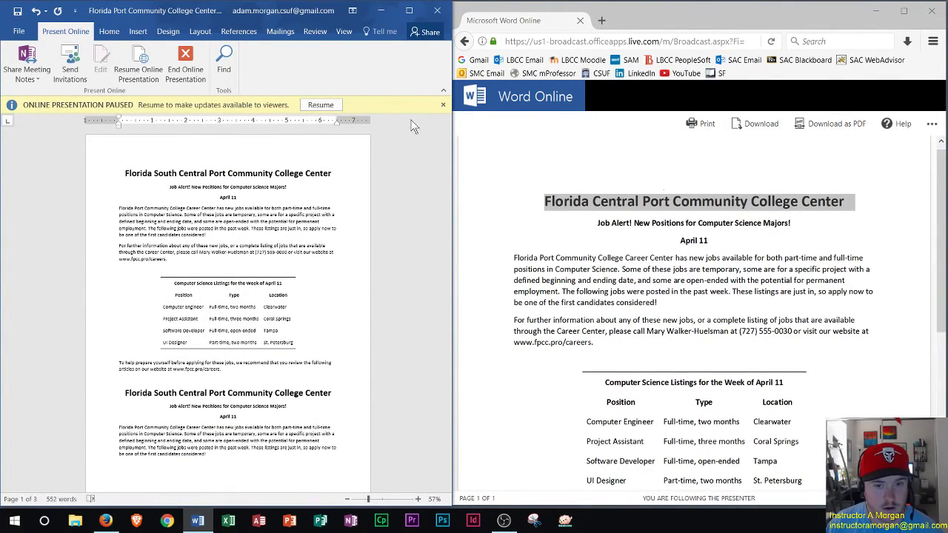
pyautogui.click(319, 103)
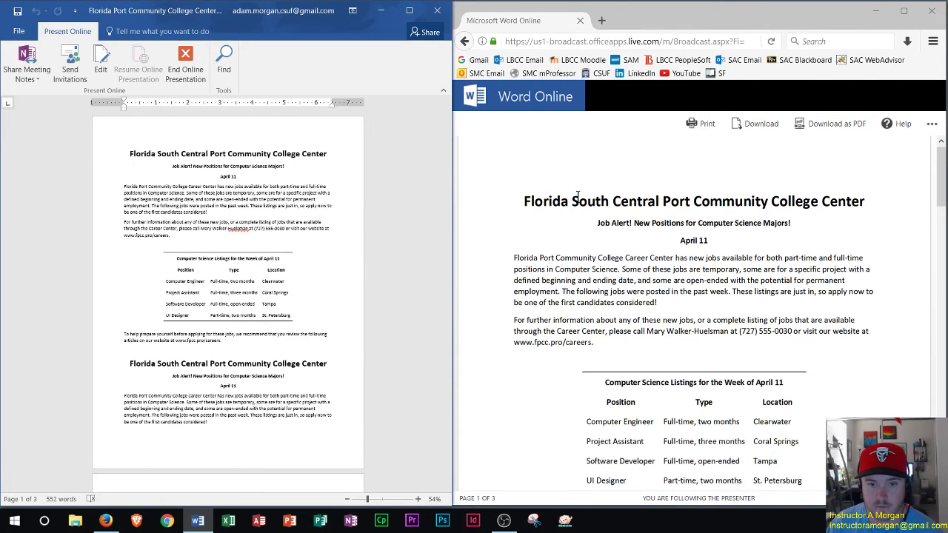
# Step: Scroll through the three-page flyer in Word Online, then switch back to Follow Presenter
pyautogui.scroll(-8, 689, 248)
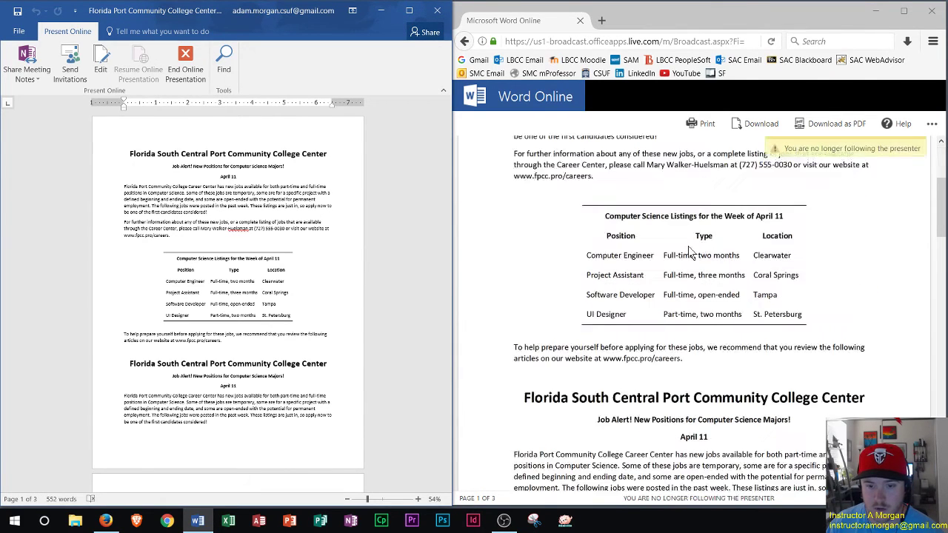
pyautogui.scroll(-6, 683, 257)
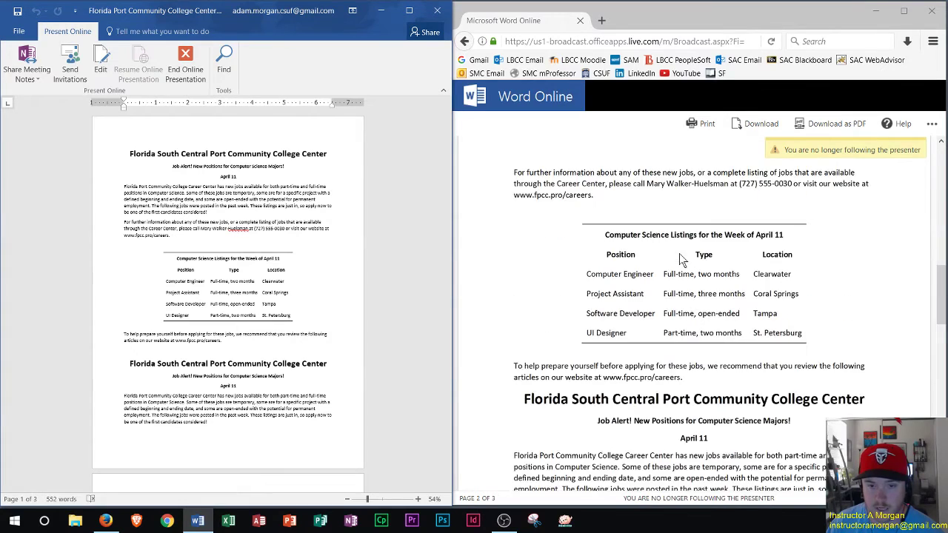
pyautogui.scroll(-2, 682, 256)
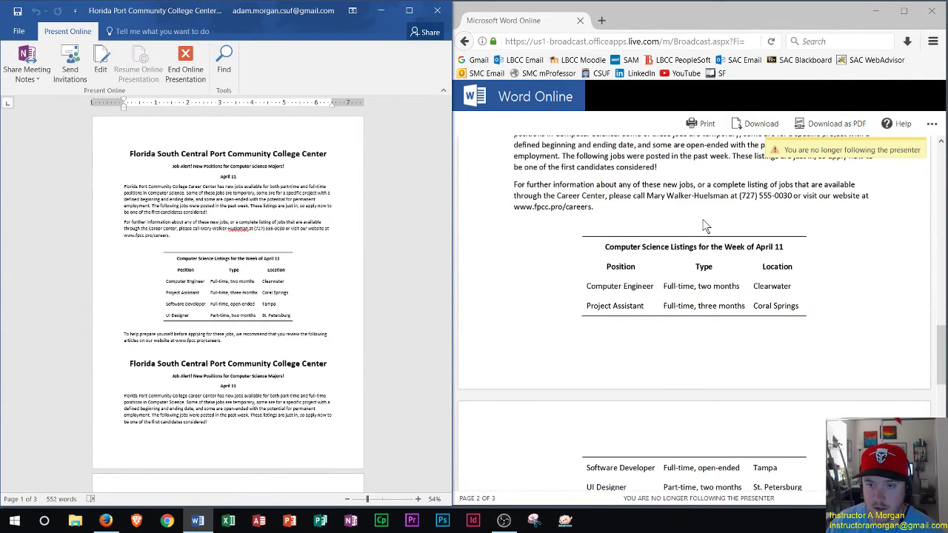
pyautogui.scroll(3, 692, 196)
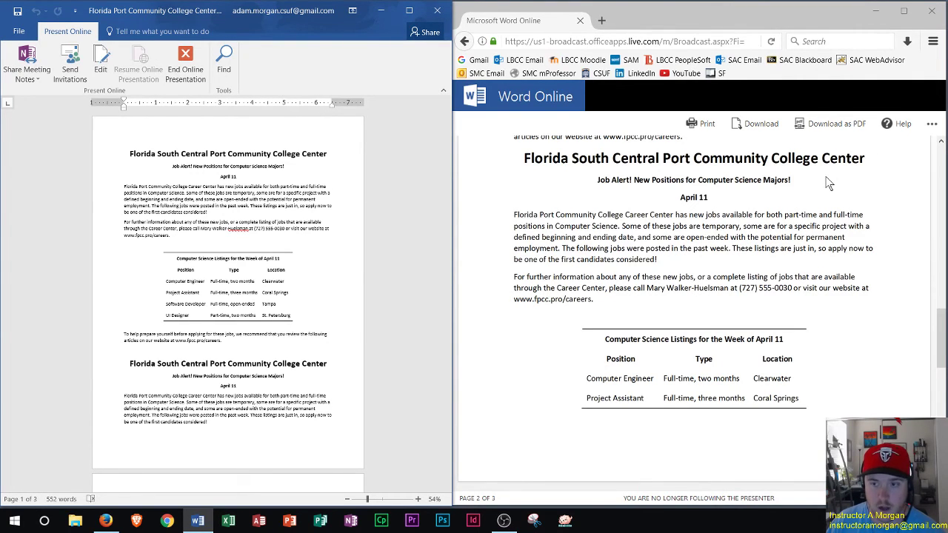
pyautogui.click(931, 126)
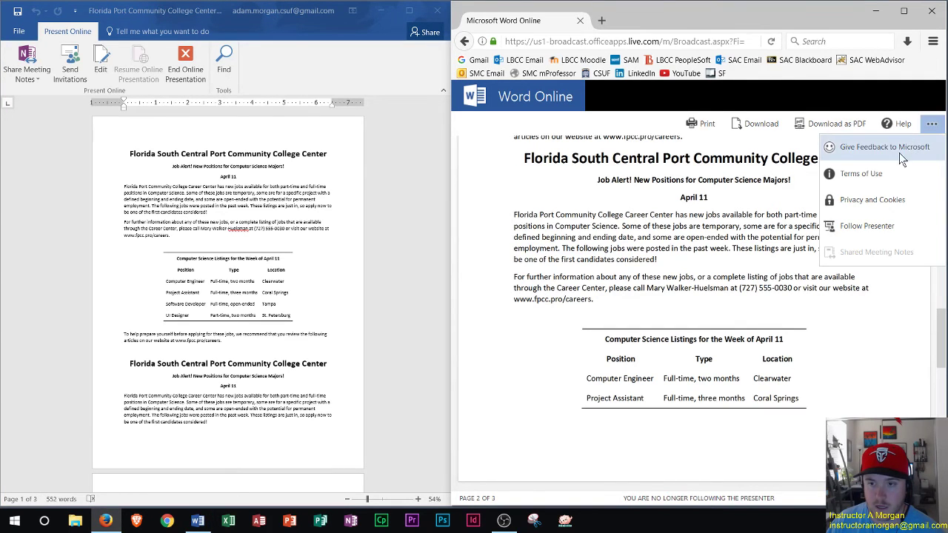
pyautogui.click(865, 226)
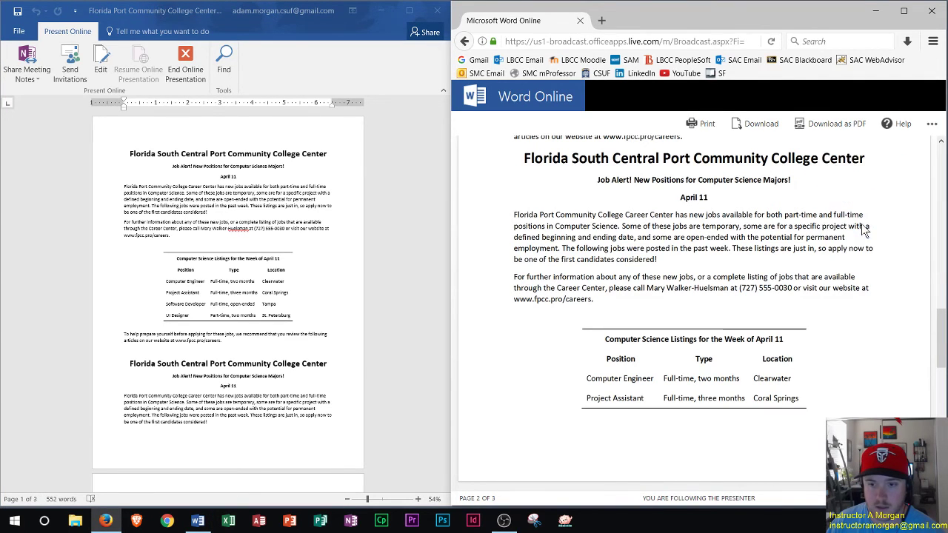
# Step: Scroll down the desktop Word document past the listings table into the second copy
pyautogui.click(187, 239)
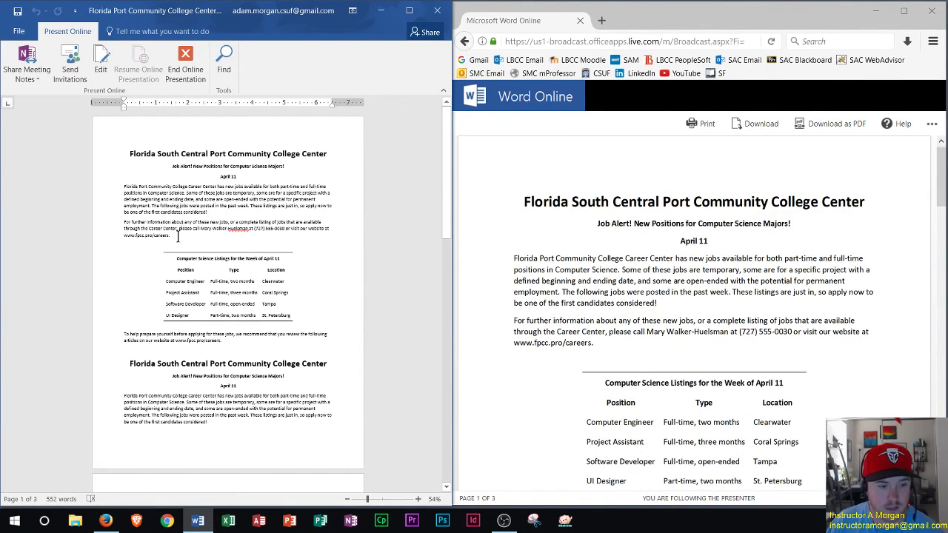
pyautogui.scroll(-2, 198, 295)
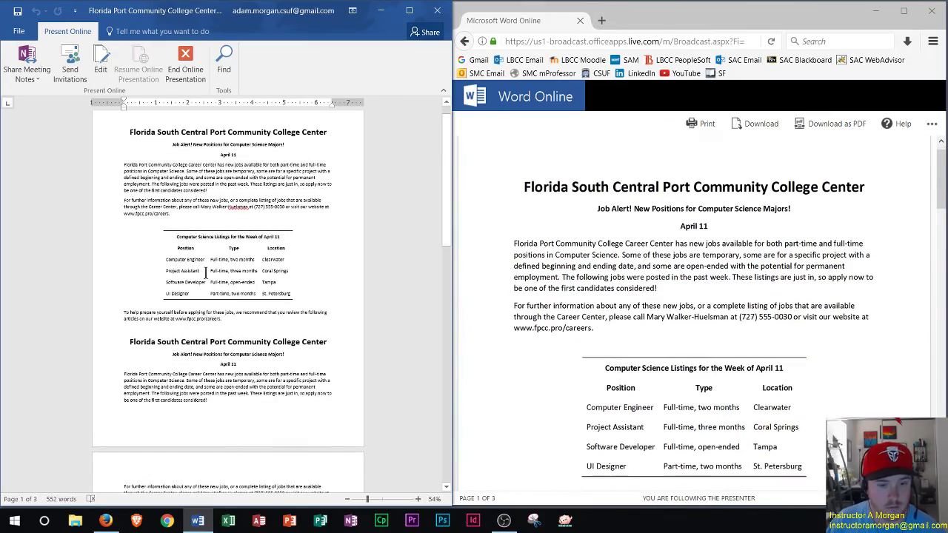
pyautogui.scroll(-3, 206, 273)
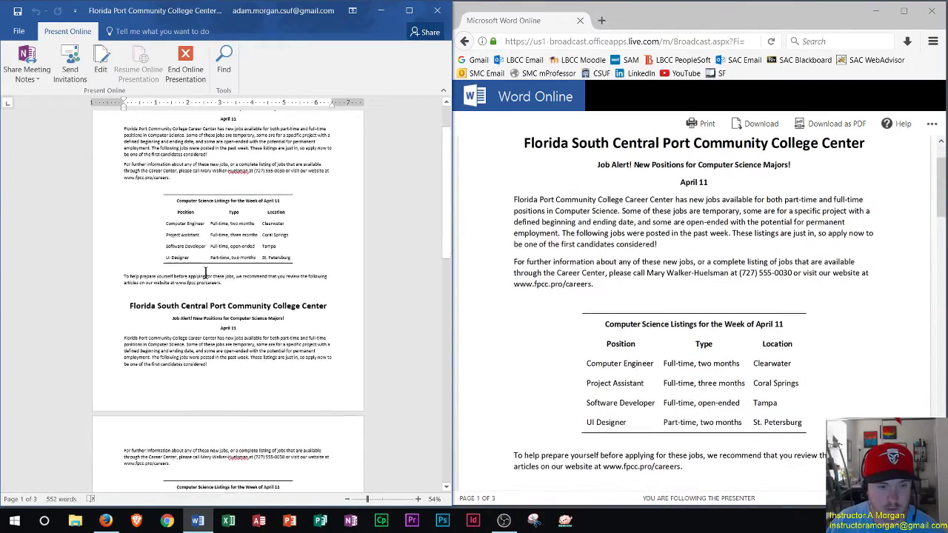
pyautogui.scroll(-5, 206, 273)
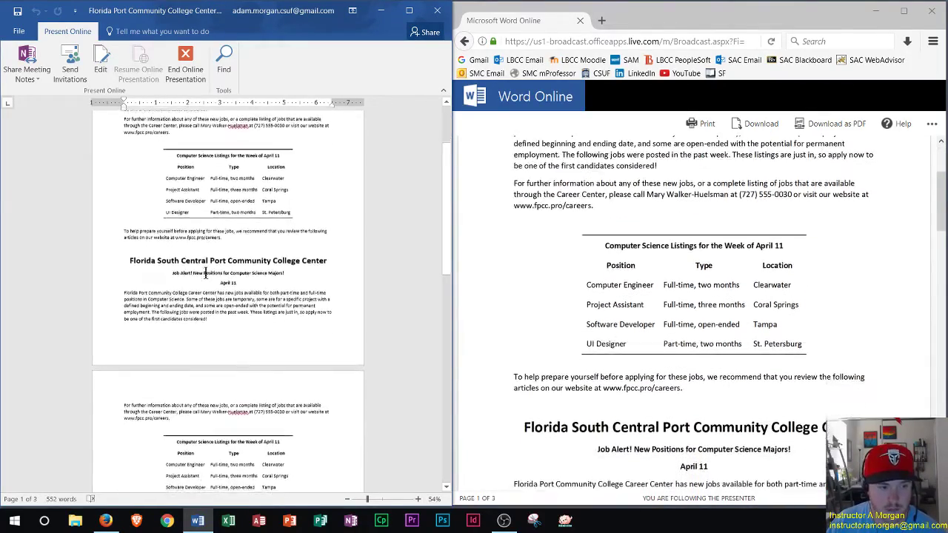
pyautogui.scroll(-2, 206, 273)
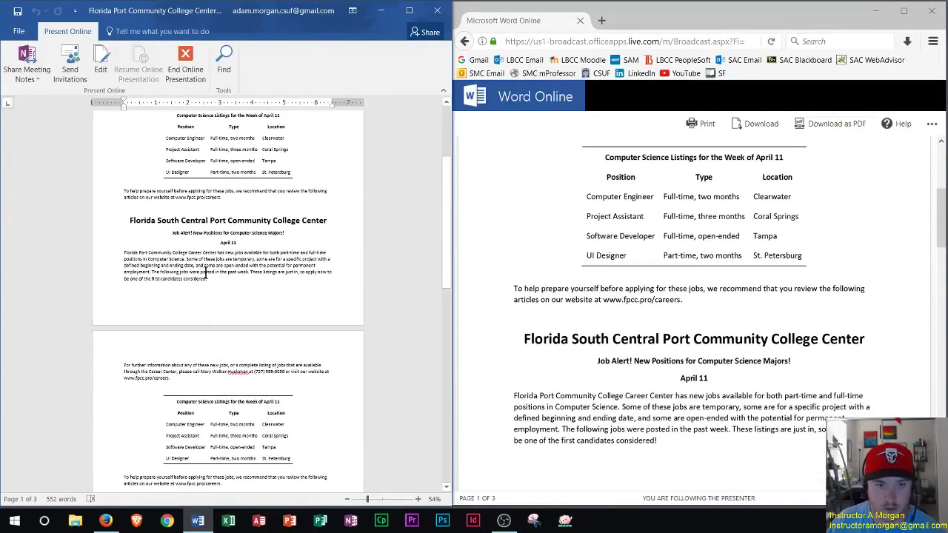